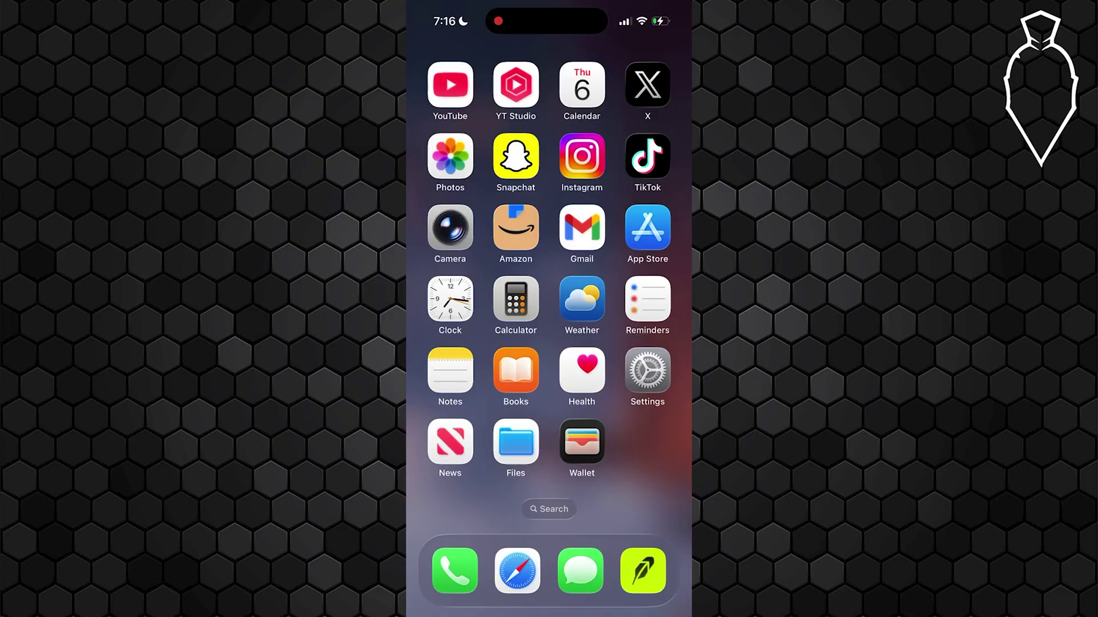
# Step: Search Spotlight for 'face' and launch FaceTime from the results
pyautogui.click(548, 509)
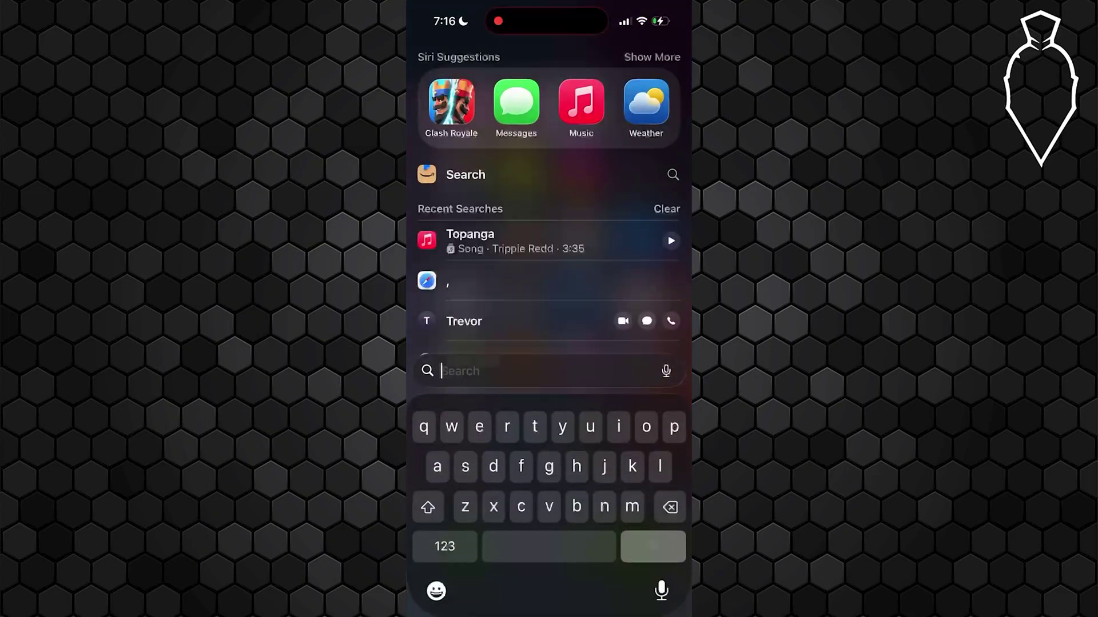
pyautogui.write('op')
pyautogui.press('BackSpace')
pyautogui.press('BackSpace')
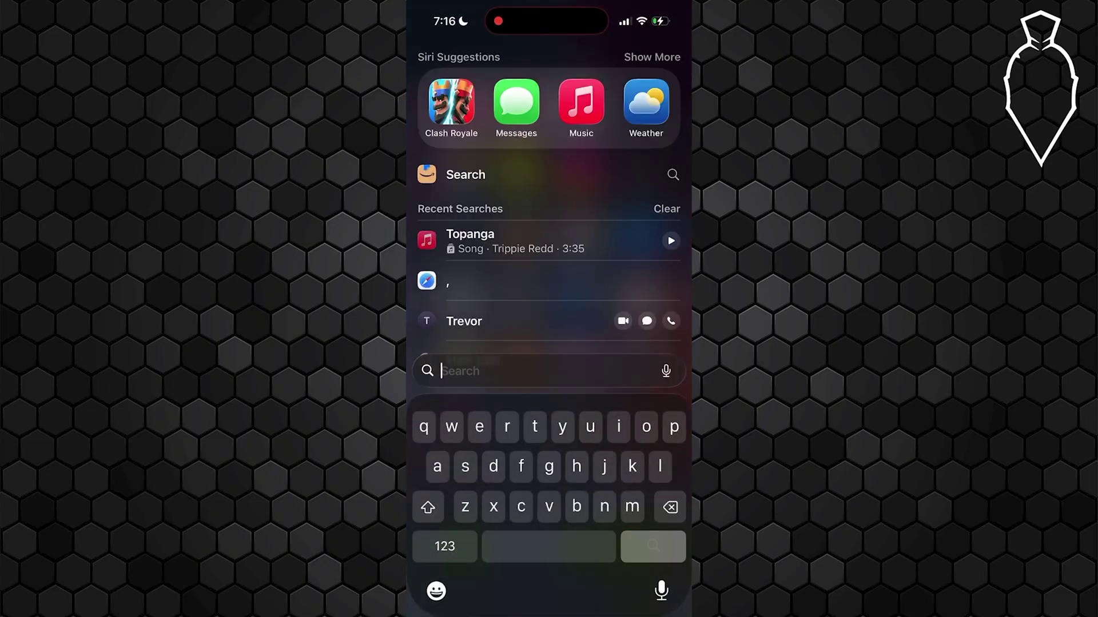
pyautogui.write('facebook')
pyautogui.click(516, 103)
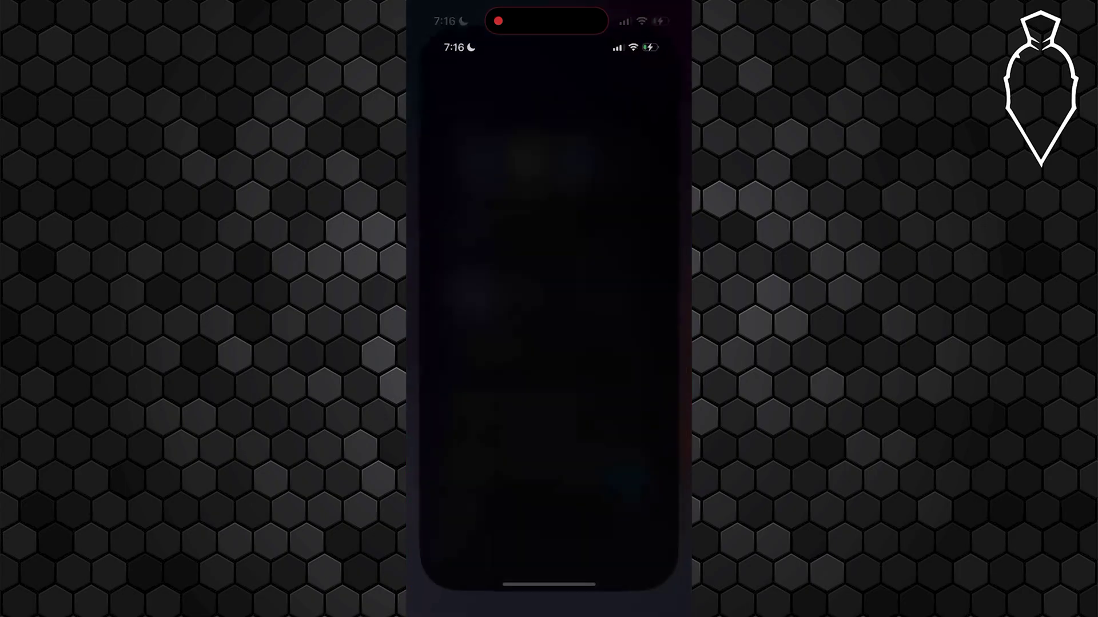
# Step: Force-quit FaceTime in the App Switcher, then clear the 'face' Spotlight search
pyautogui.moveTo(549, 611); pyautogui.dragTo(549, 386)
pyautogui.moveTo(445, 343); pyautogui.dragTo(652, 343)
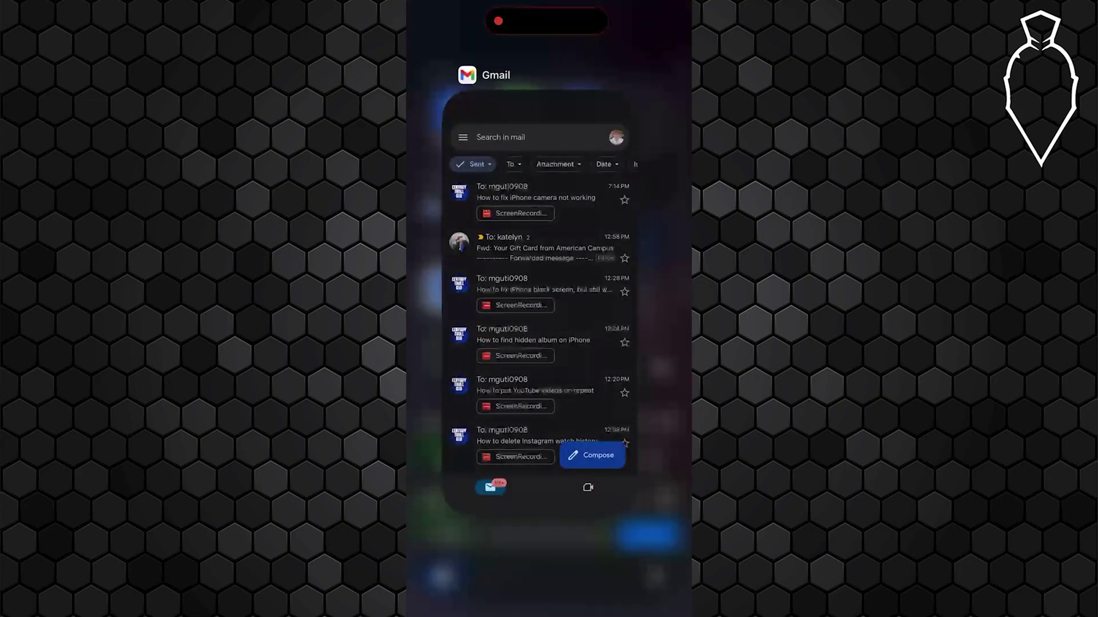
pyautogui.click(549, 309)
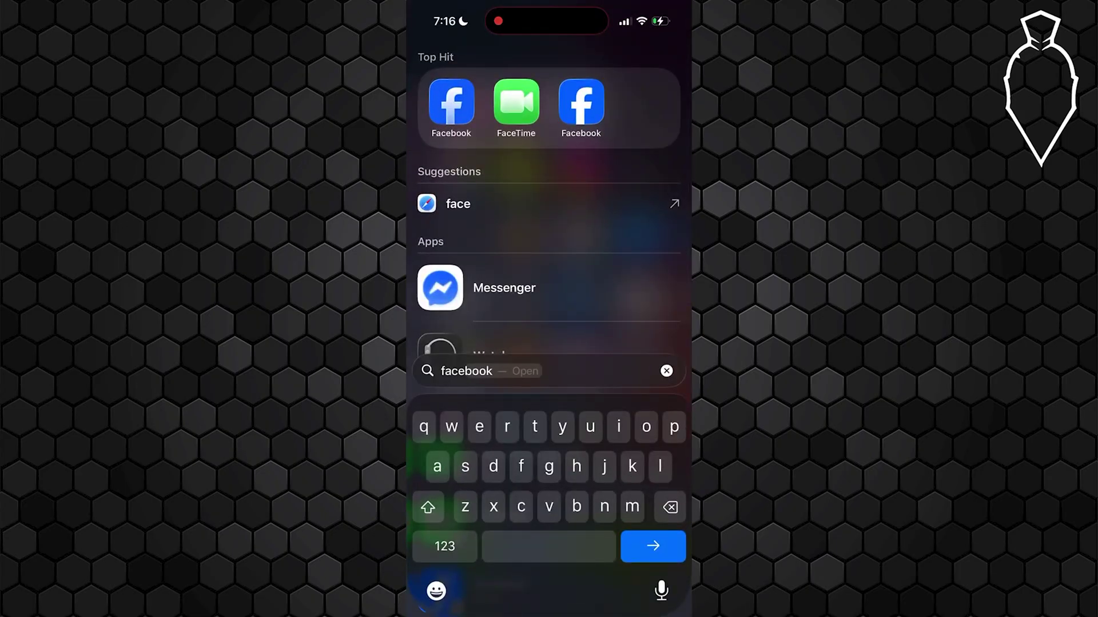
pyautogui.press('BackSpace')
pyautogui.press('BackSpace')
pyautogui.press('BackSpace')
pyautogui.scroll(-5, 549, 309)
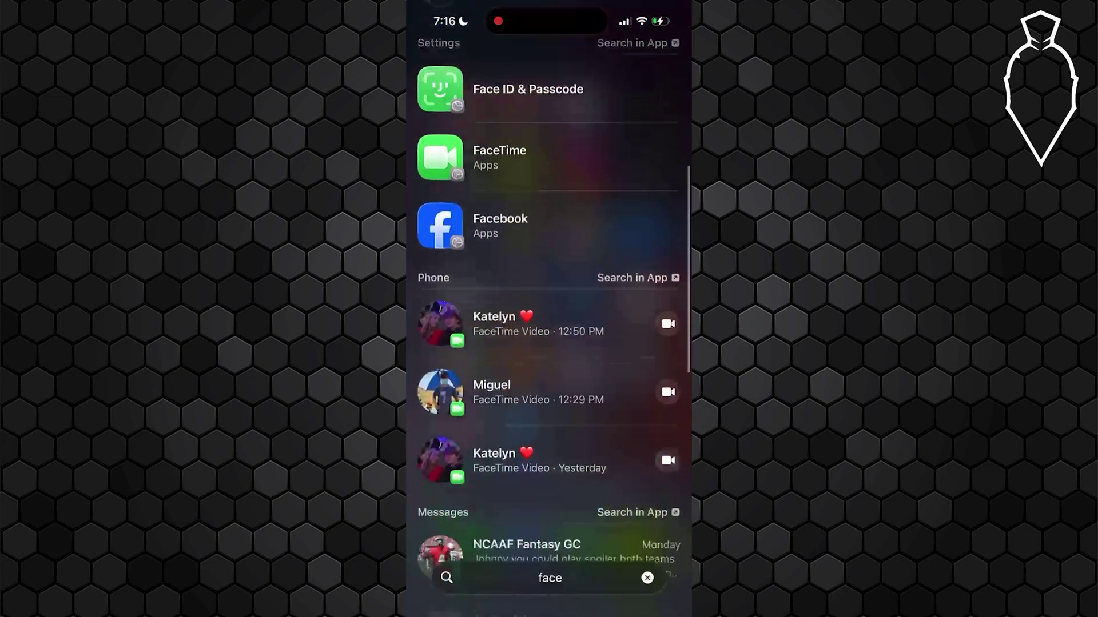
pyautogui.click(649, 574)
# Step: Go to Settings > General > Date & Time to confirm Set Automatically is on
pyautogui.moveTo(548, 360); pyautogui.dragTo(550, 532)
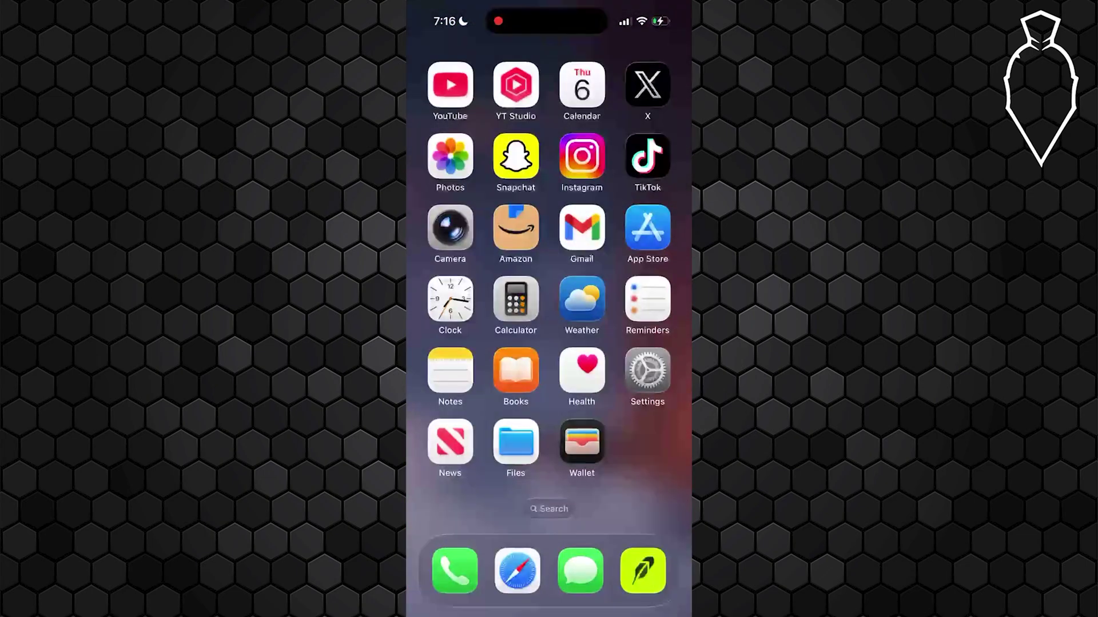
pyautogui.click(646, 80)
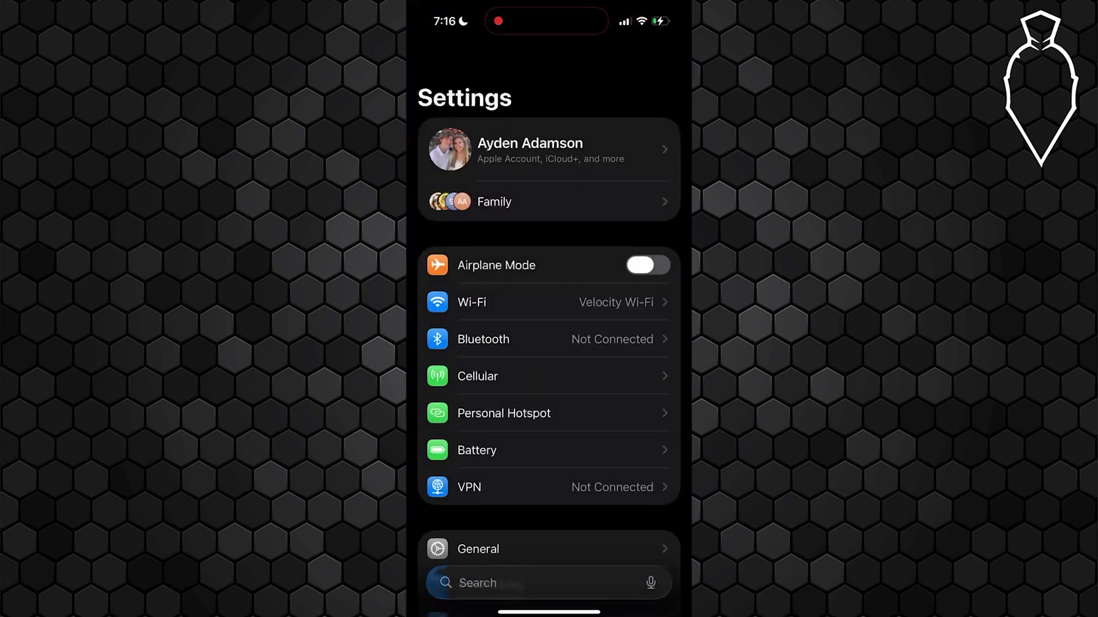
pyautogui.scroll(-2, 549, 309)
pyautogui.click(478, 373)
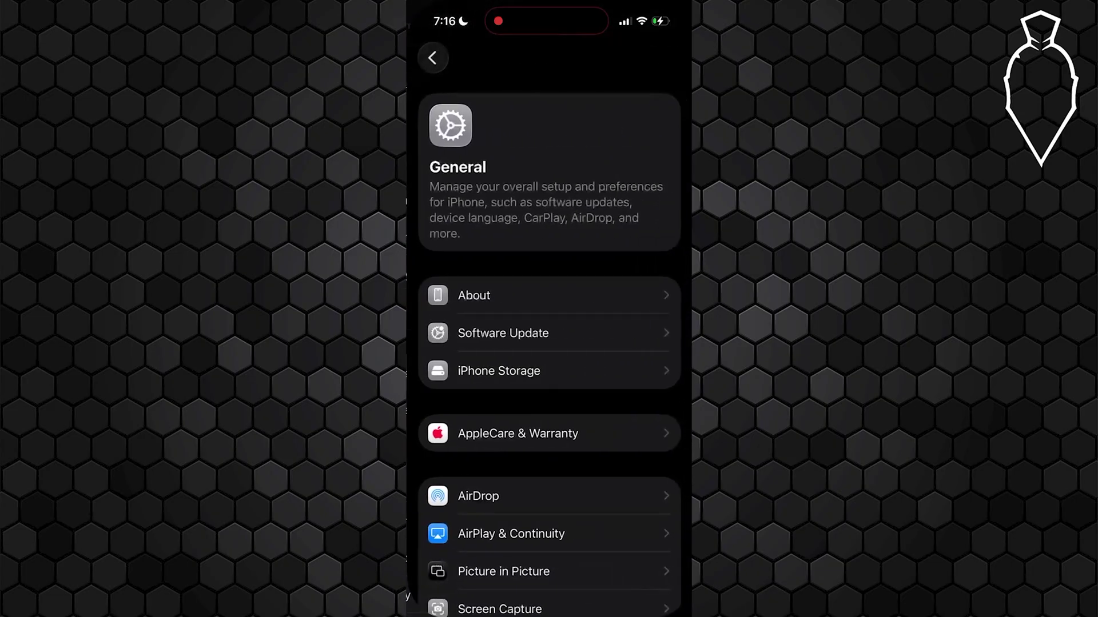
pyautogui.scroll(-5, 549, 344)
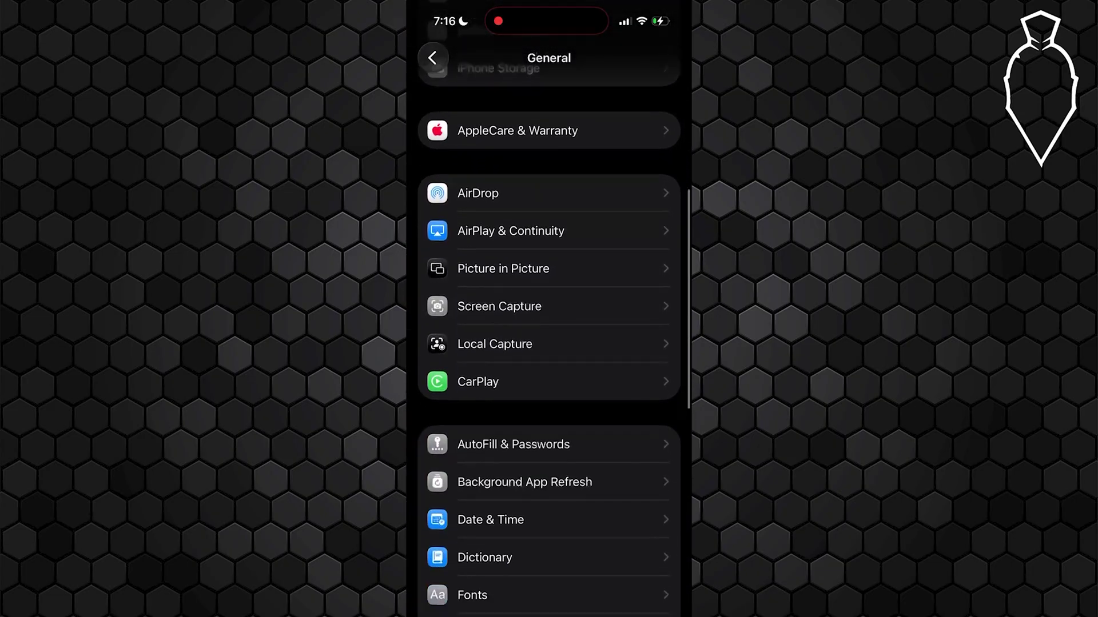
pyautogui.click(498, 400)
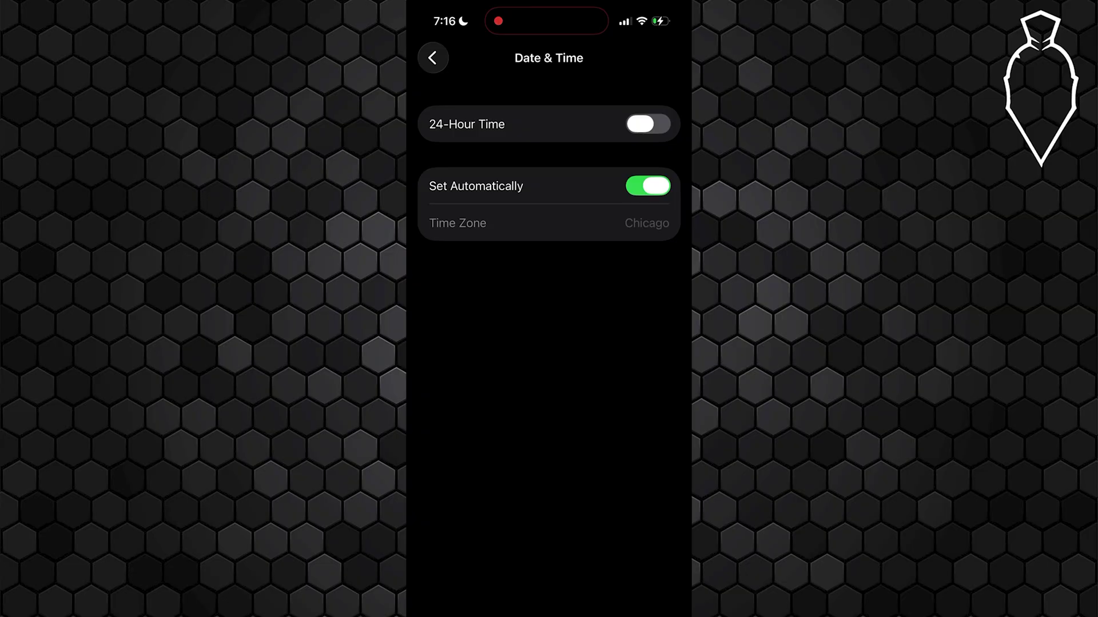
# Step: Back out to the main Settings list and search the Apps list for 'Face'
pyautogui.click(432, 57)
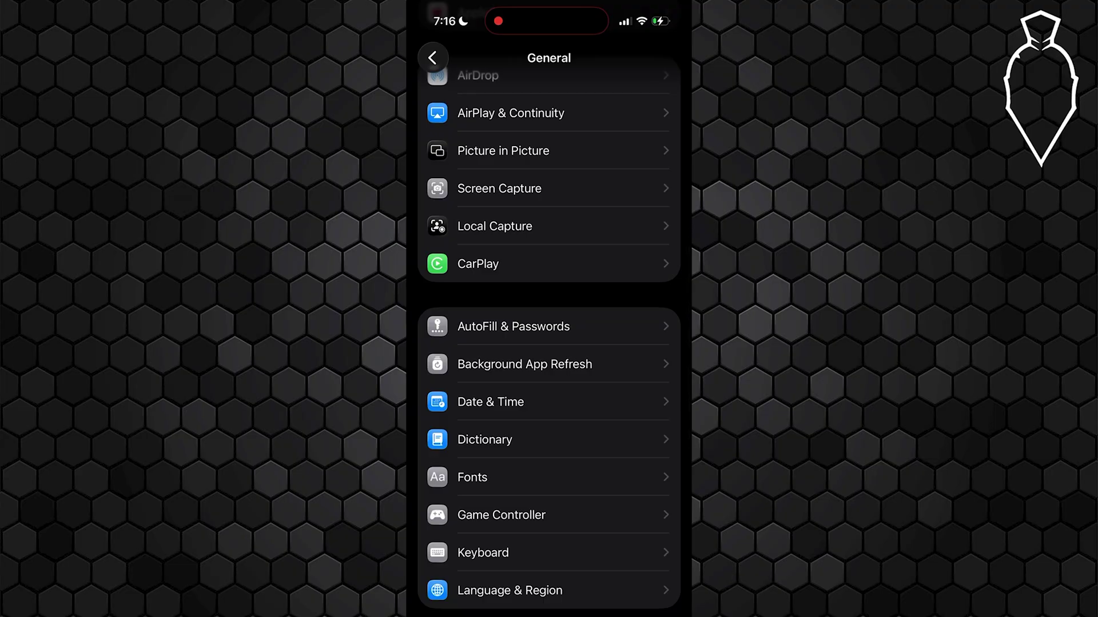
pyautogui.scroll(-5, 548, 343)
pyautogui.click(432, 57)
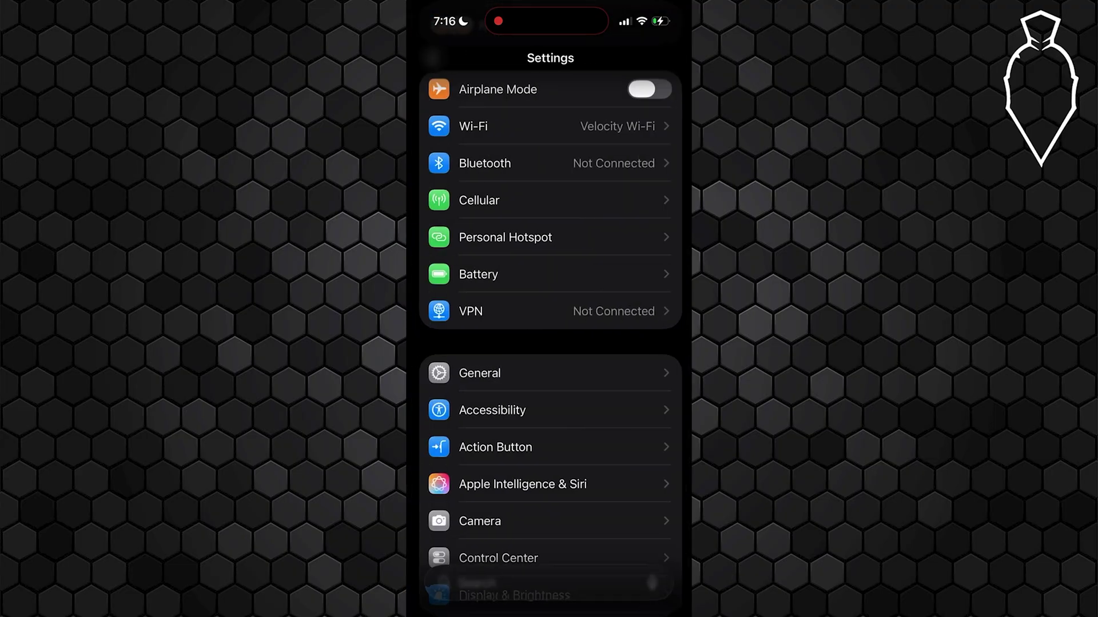
pyautogui.scroll(-5, 550, 343)
pyautogui.scroll(-2, 549, 343)
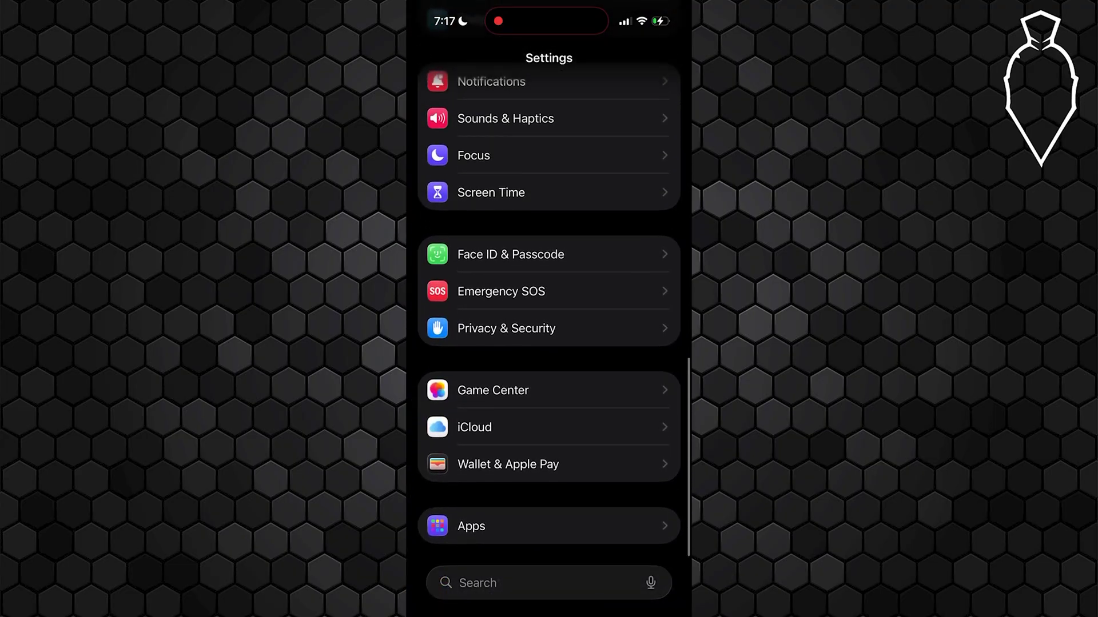
pyautogui.click(471, 526)
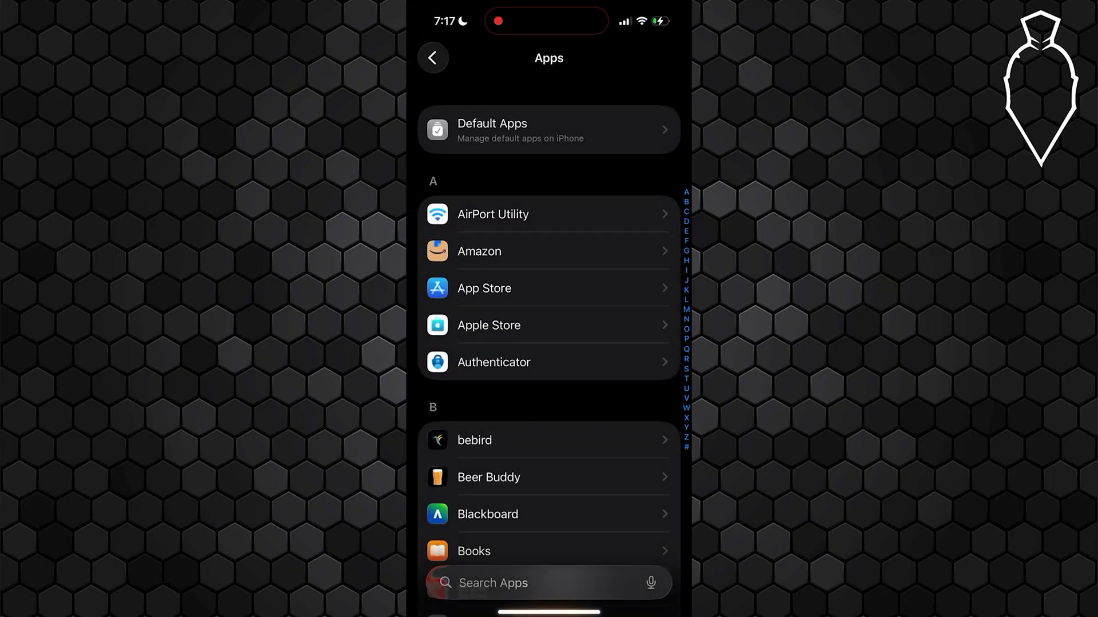
pyautogui.click(550, 583)
pyautogui.write('Face')
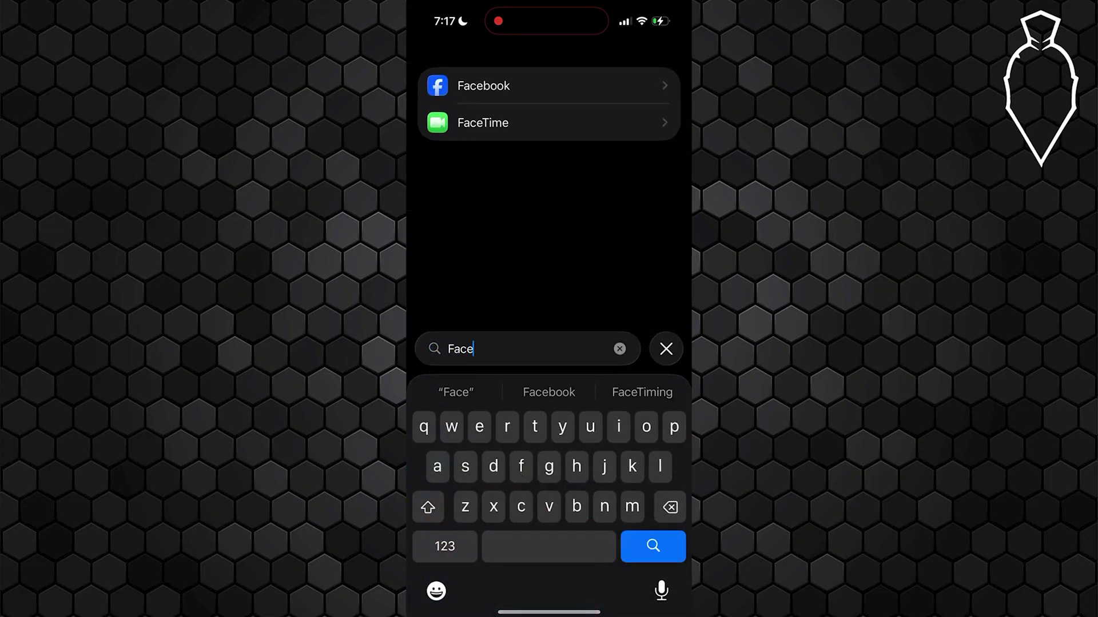
# Step: Bring up FaceTime's settings from the filtered list, confirming FaceTime is enabled
pyautogui.click(483, 123)
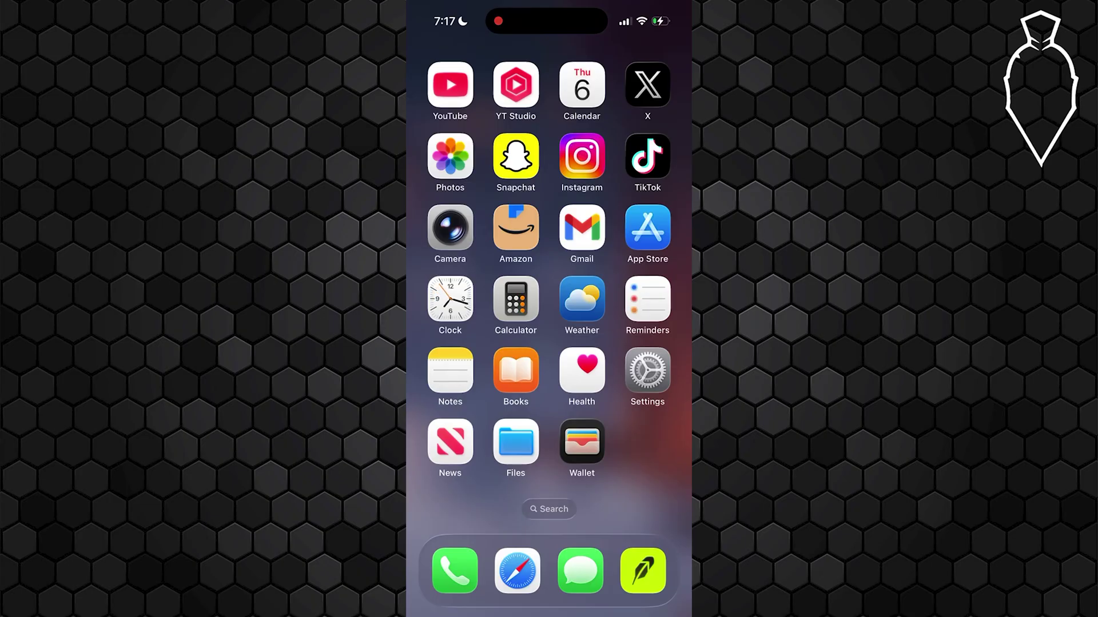
# Step: Return to Settings and go to General > Software Update to check for the iOS 26.2 Beta
pyautogui.click(647, 371)
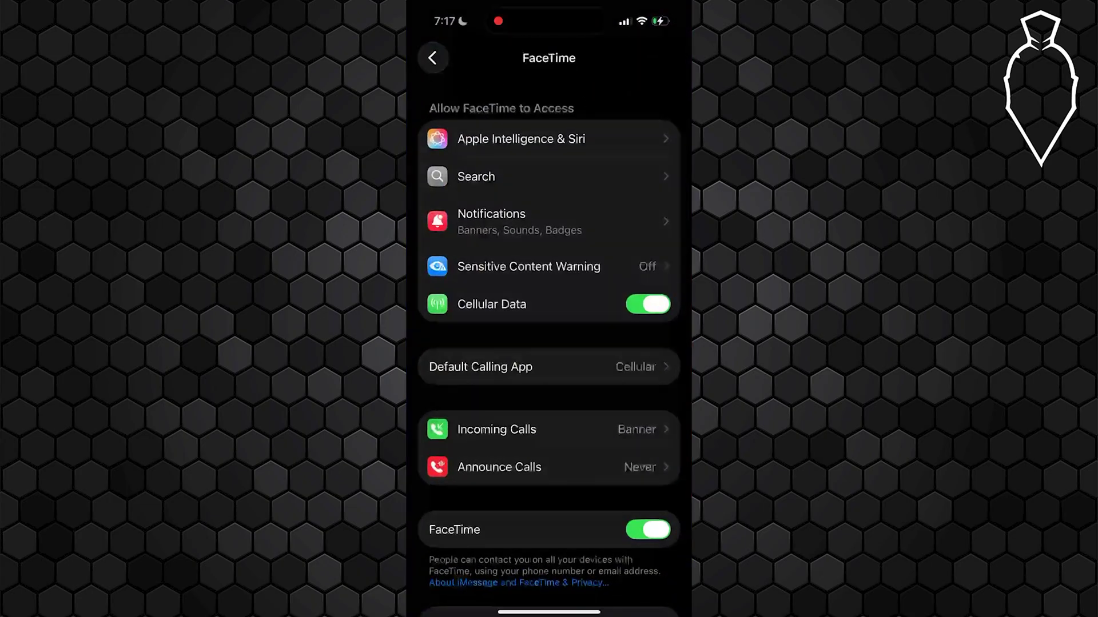
pyautogui.click(432, 57)
pyautogui.scroll(3, 549, 343)
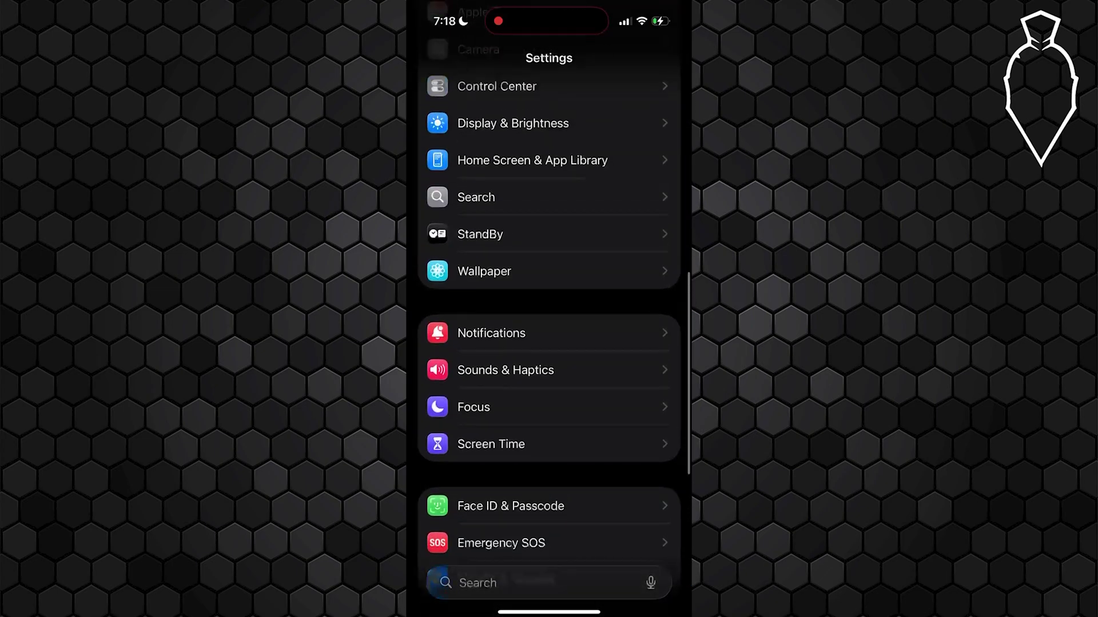
pyautogui.scroll(3, 549, 343)
pyautogui.scroll(3, 549, 343)
pyautogui.click(478, 284)
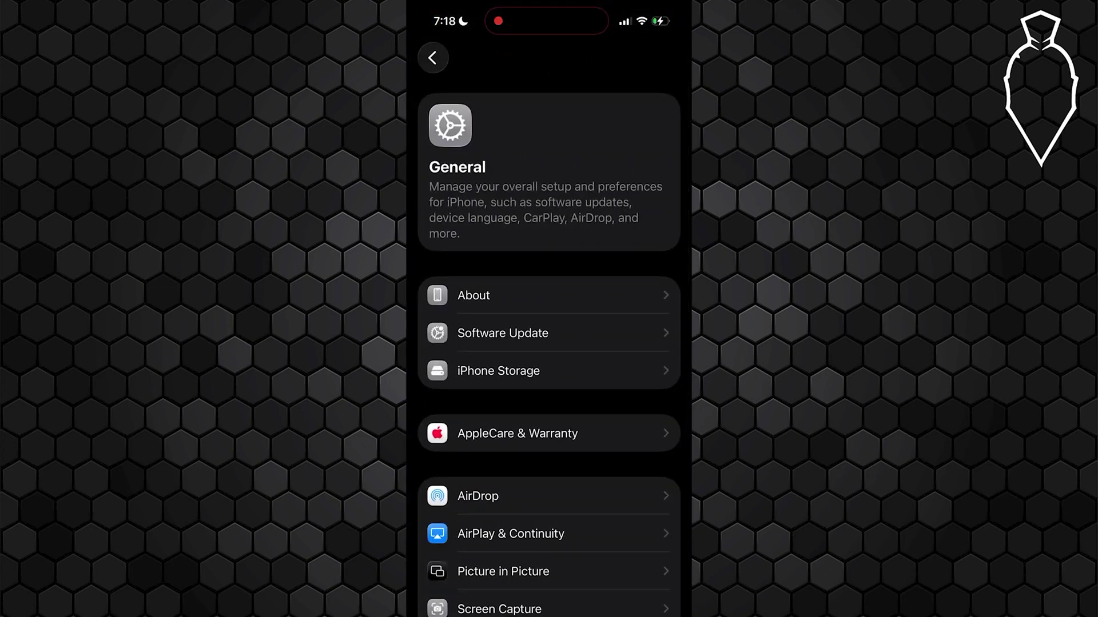
pyautogui.click(503, 333)
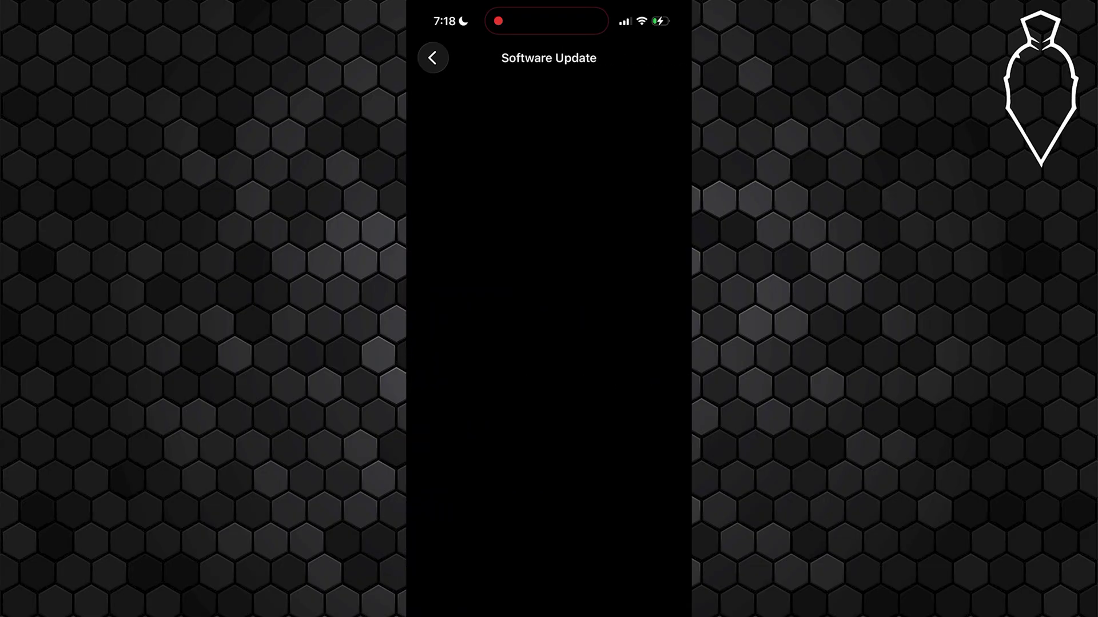